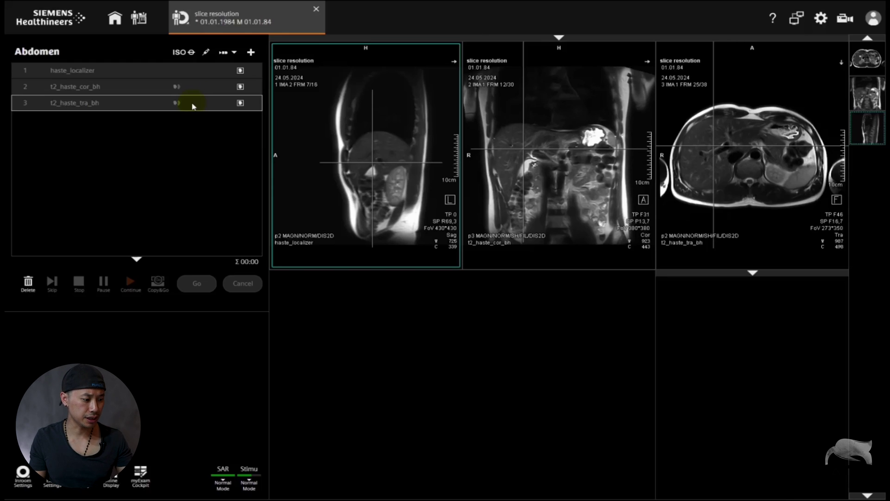
- Queue t1_vibe_dixon_tra_p4_bh_320 from the abdomen 3D library as step 4, dismissing the voice warning
{"action": "left_click", "coordinate": [251, 52]}
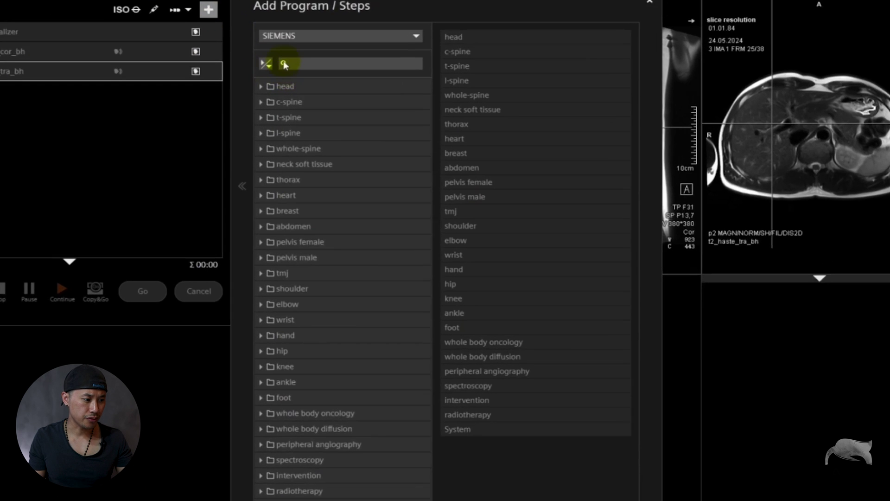
{"action": "left_click", "coordinate": [261, 226]}
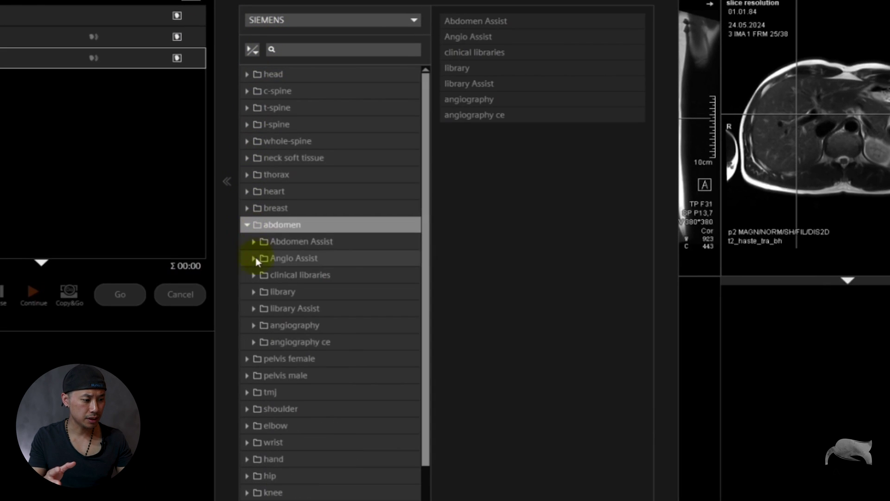
{"action": "left_click", "coordinate": [254, 293]}
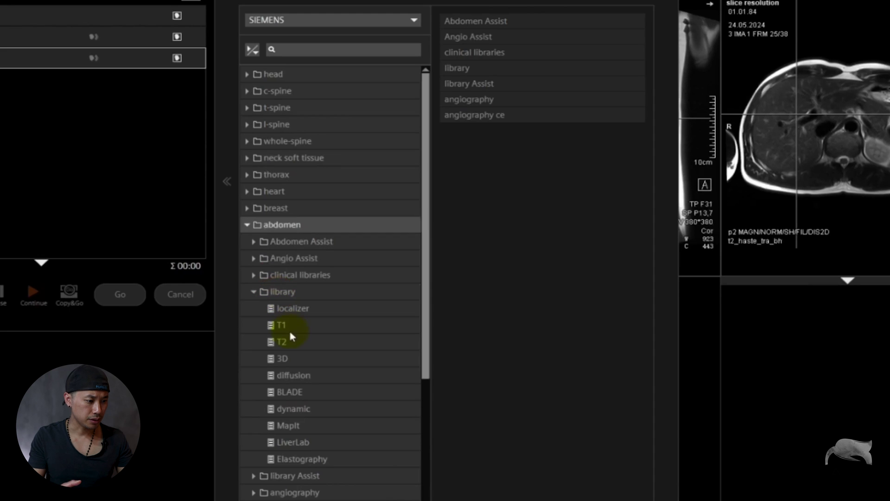
{"action": "left_click", "coordinate": [295, 360]}
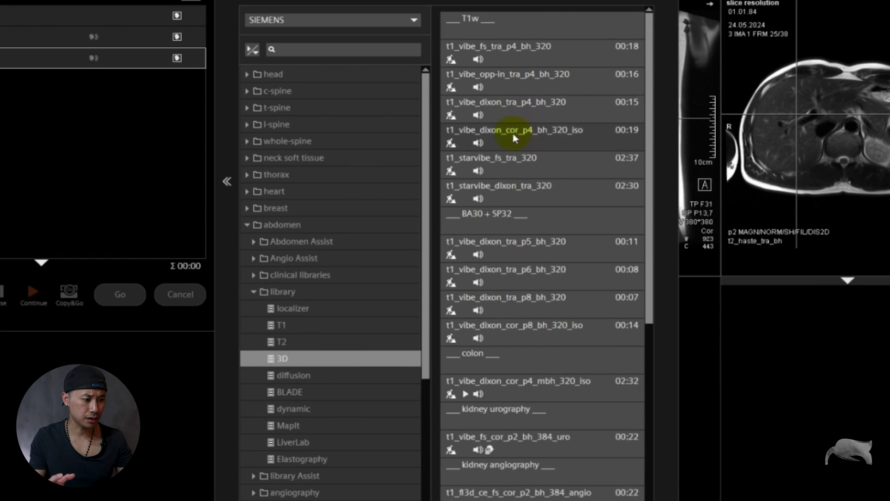
{"action": "left_click_drag", "start_coordinate": [513, 110], "coordinate": [84, 84]}
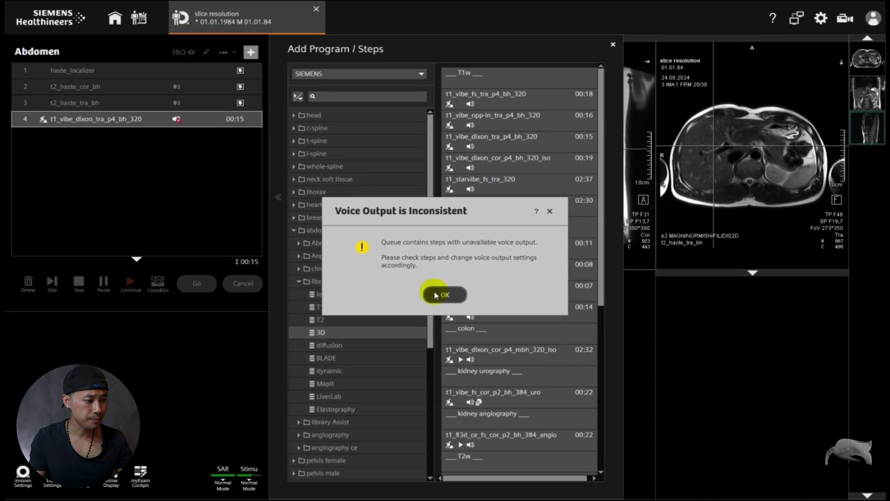
{"action": "left_click", "coordinate": [436, 295]}
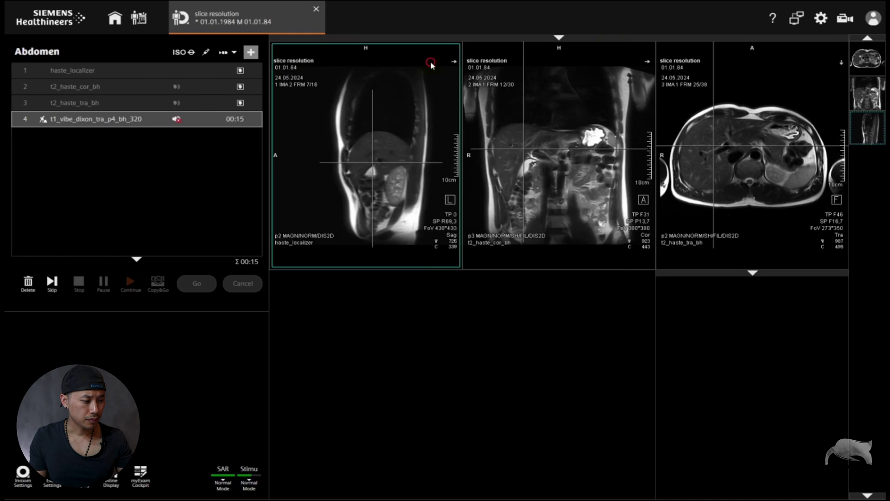
{"action": "left_click", "coordinate": [613, 44]}
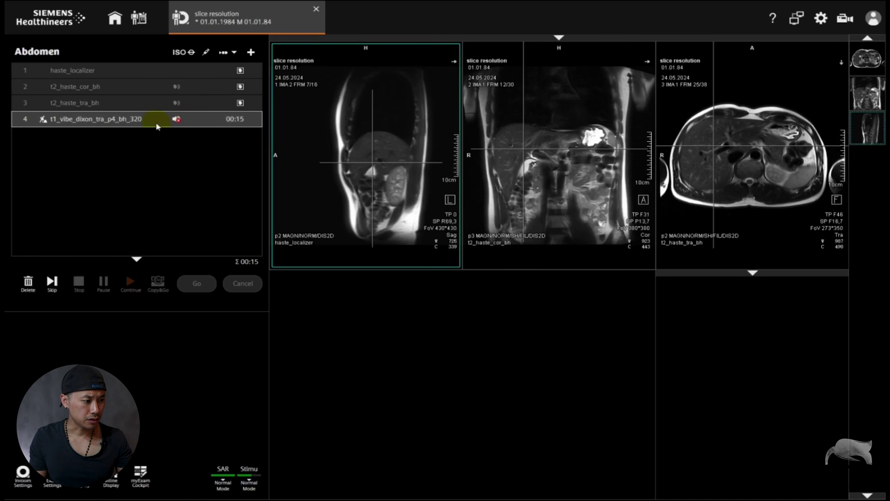
- Open step 4 and place its slab over the abdomen at L2.8 P35.9 F49.5
{"action": "double_click", "coordinate": [157, 125]}
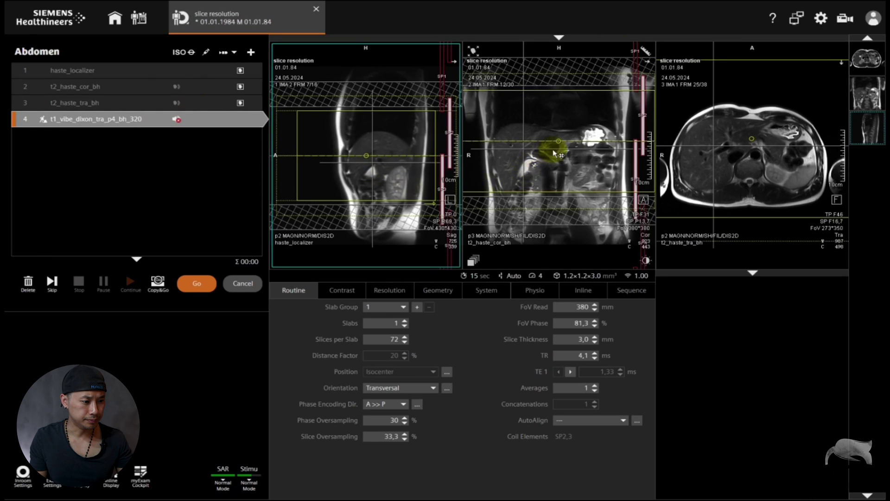
{"action": "left_click", "coordinate": [537, 257]}
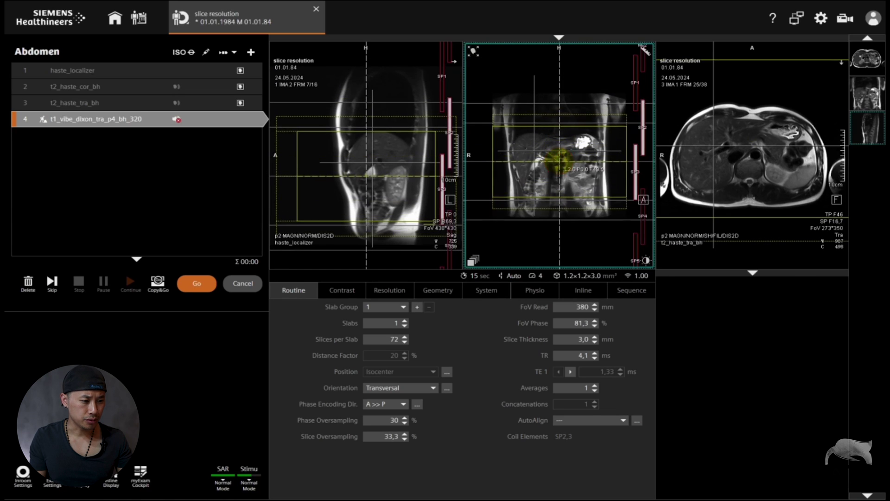
{"action": "left_click", "coordinate": [727, 168]}
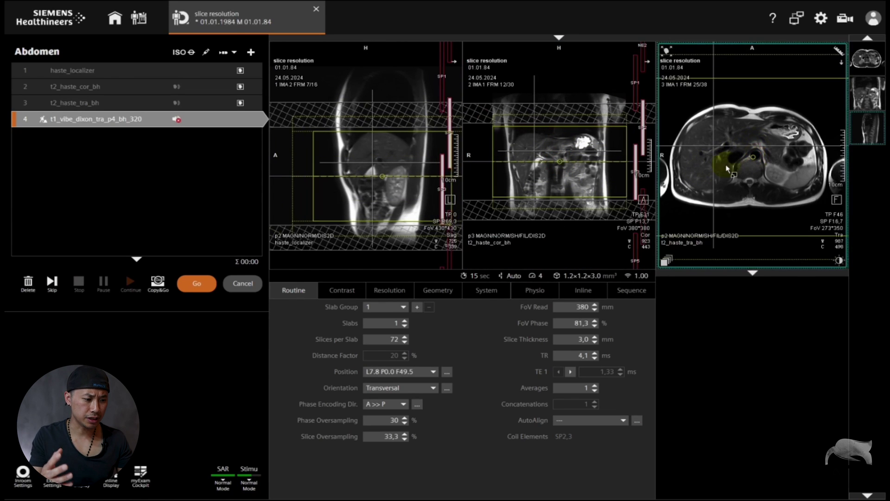
{"action": "left_click", "coordinate": [716, 146]}
{"action": "mouse_move", "coordinate": [579, 277]}
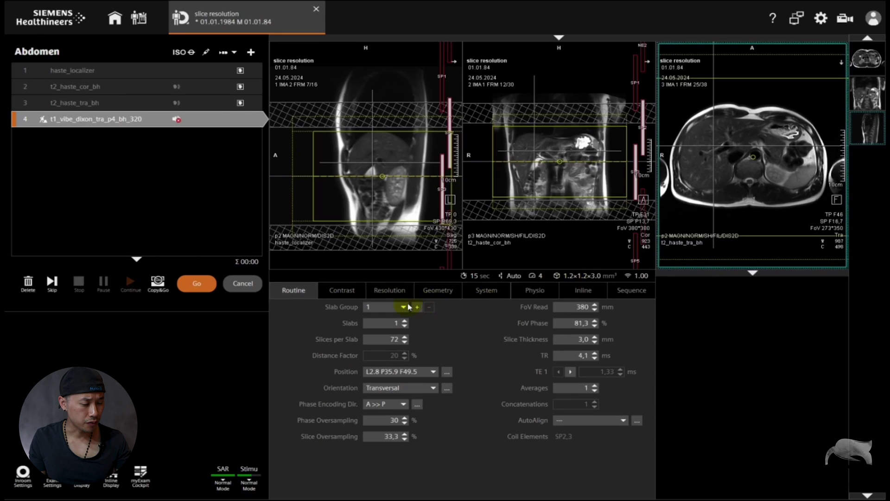
- Display the Resolution parameters: 380 mm read FoV, base 320, phase 75%, slice 50%
{"action": "left_click", "coordinate": [357, 320]}
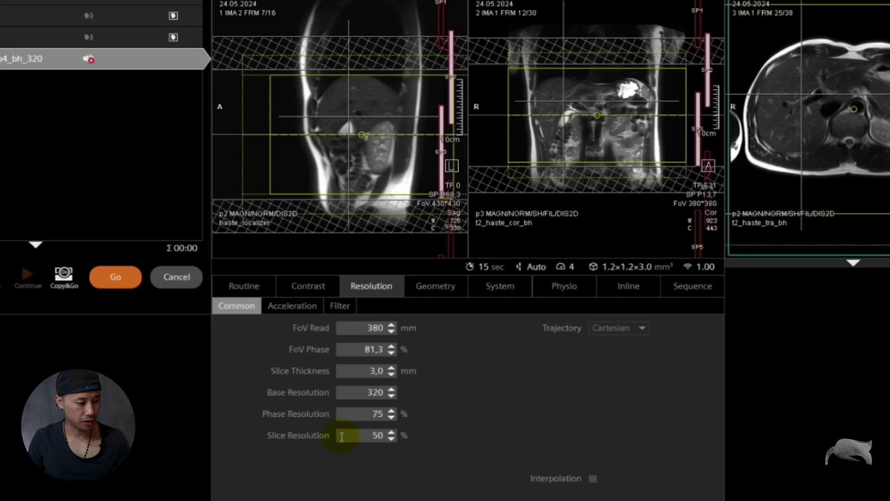
{"action": "mouse_move", "coordinate": [645, 269]}
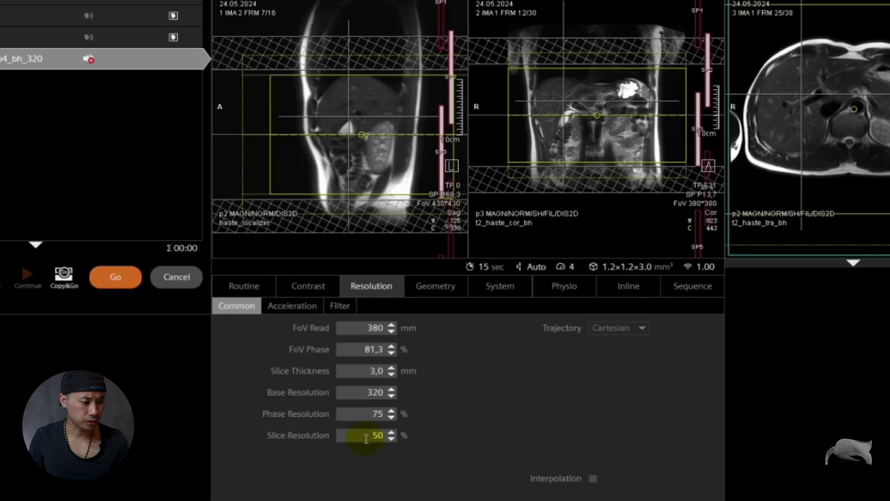
- Raise slice resolution from 50% and phase resolution from 75% to 100%, and enable interpolation
{"action": "left_click", "coordinate": [392, 441]}
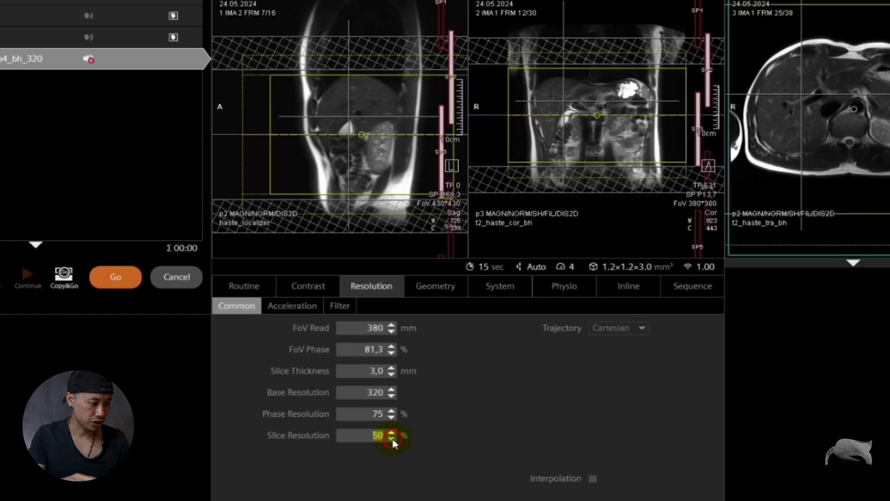
{"action": "left_click", "coordinate": [391, 436]}
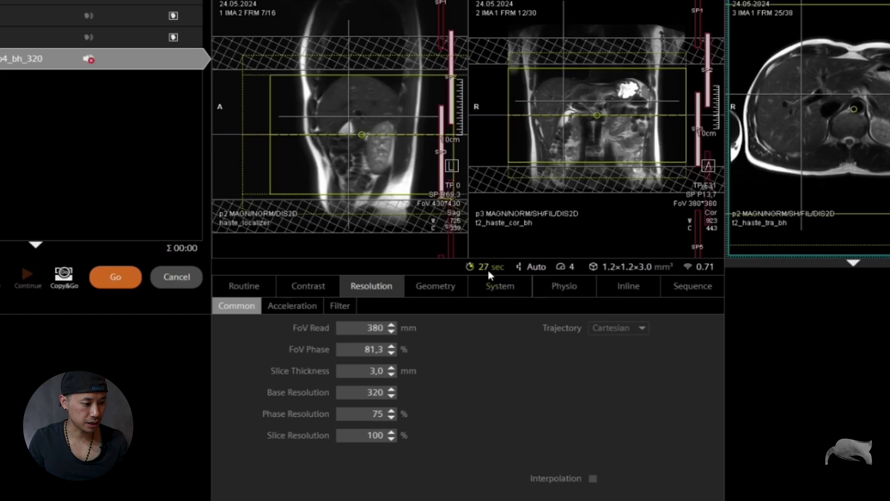
{"action": "mouse_move", "coordinate": [638, 273]}
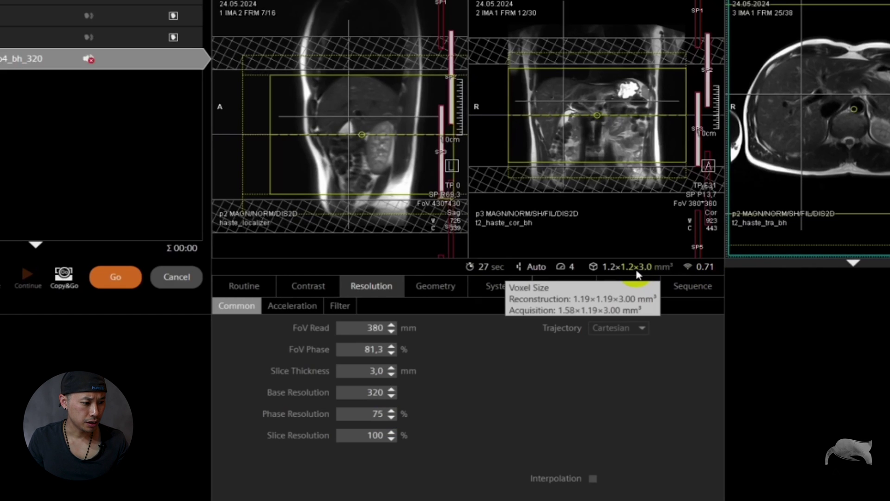
{"action": "left_click", "coordinate": [391, 410]}
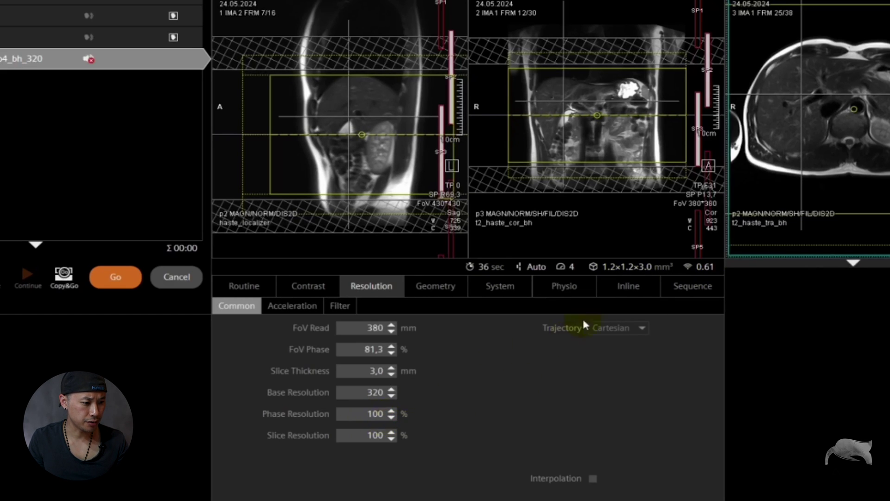
{"action": "left_click", "coordinate": [592, 478]}
{"action": "mouse_move", "coordinate": [620, 272]}
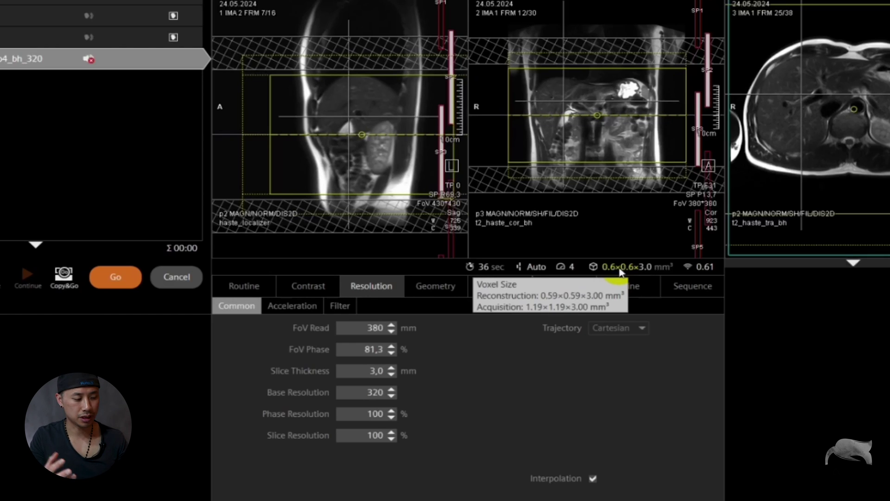
{"action": "left_click", "coordinate": [592, 478]}
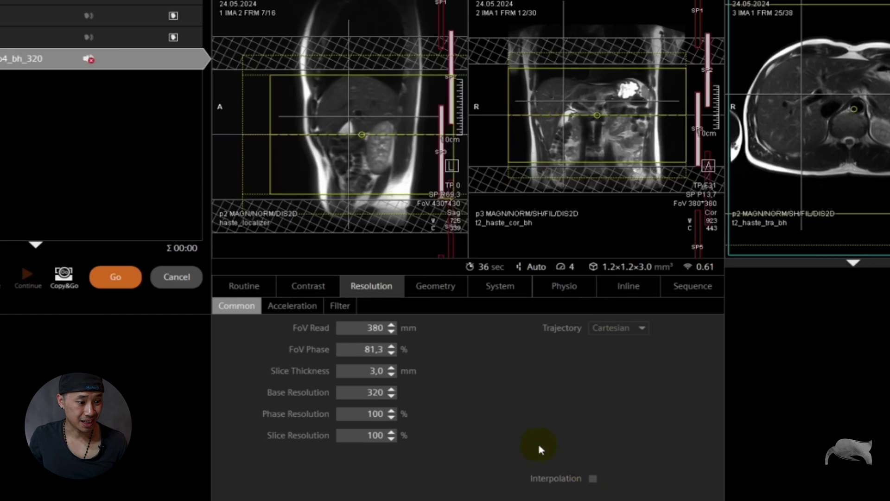
- Lower slice resolution to 81%, bringing the scan time from 36 s to 30 s
{"action": "left_click", "coordinate": [391, 438]}
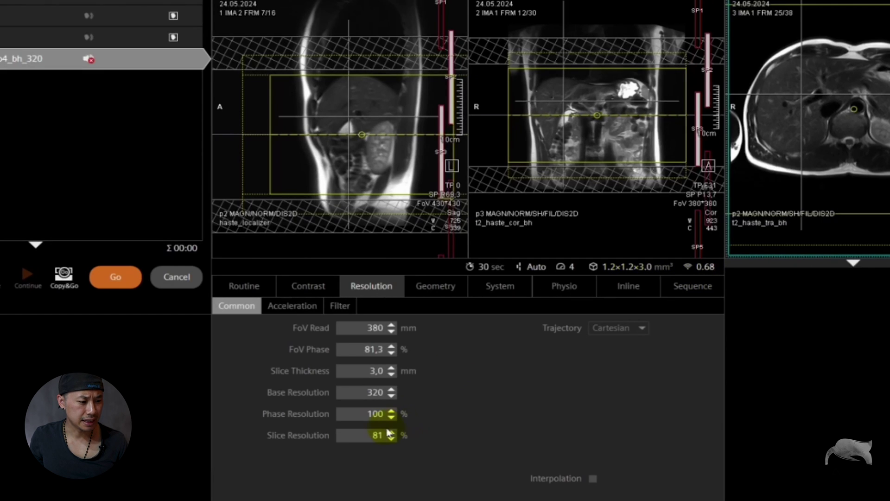
{"action": "mouse_move", "coordinate": [628, 270]}
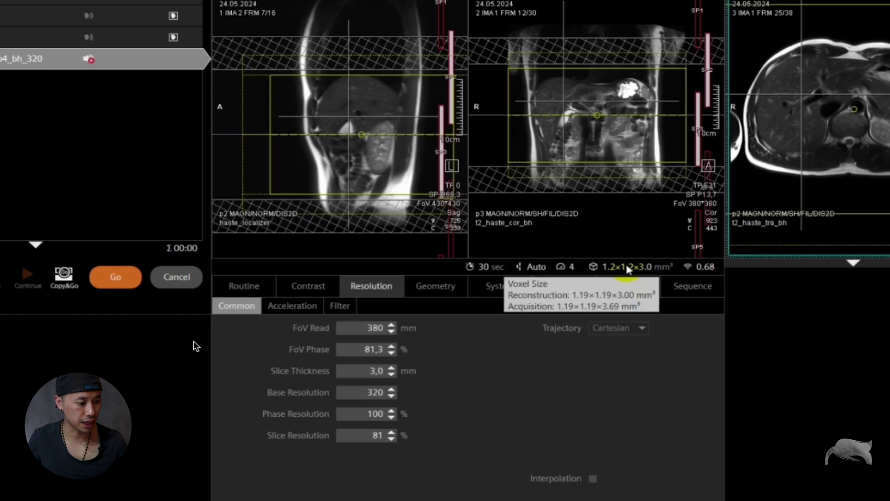
- Reduce slice thickness from 3.0 to 2.0 mm, accepting the Scan Assistant's adjustment, for a 28 s scan
{"action": "left_click", "coordinate": [392, 432]}
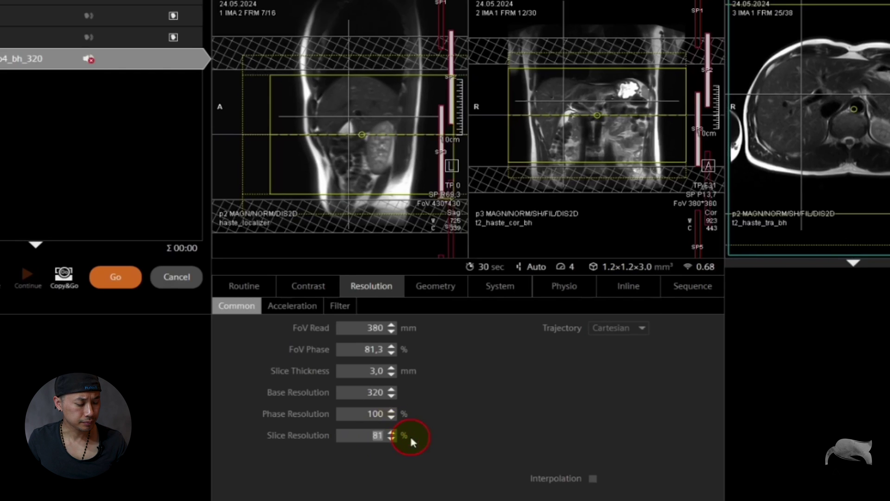
{"action": "left_click", "coordinate": [391, 375]}
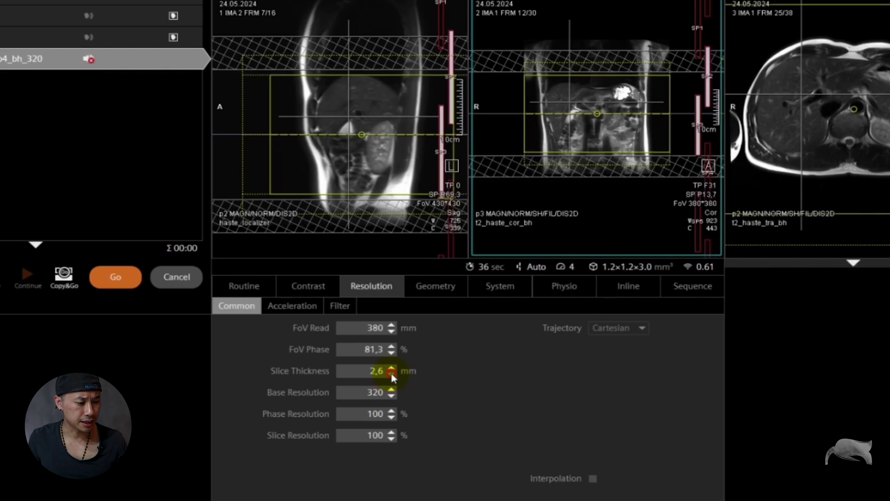
{"action": "left_click", "coordinate": [392, 375]}
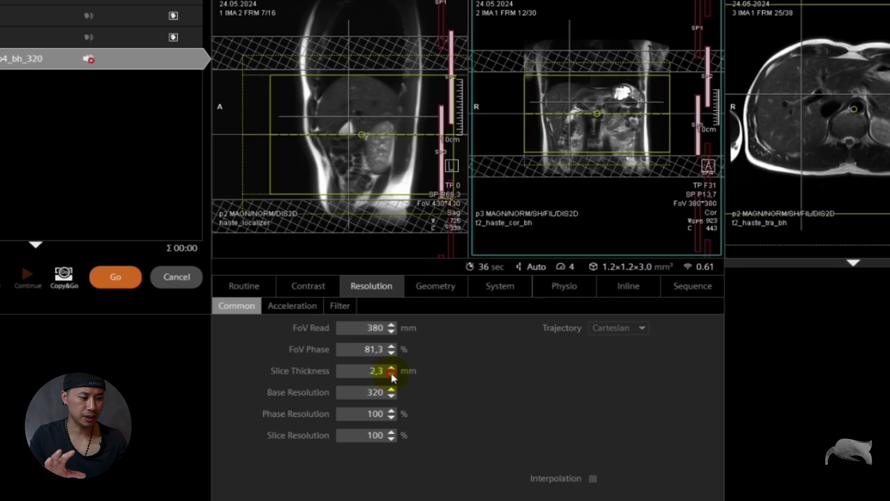
{"action": "left_click", "coordinate": [391, 374]}
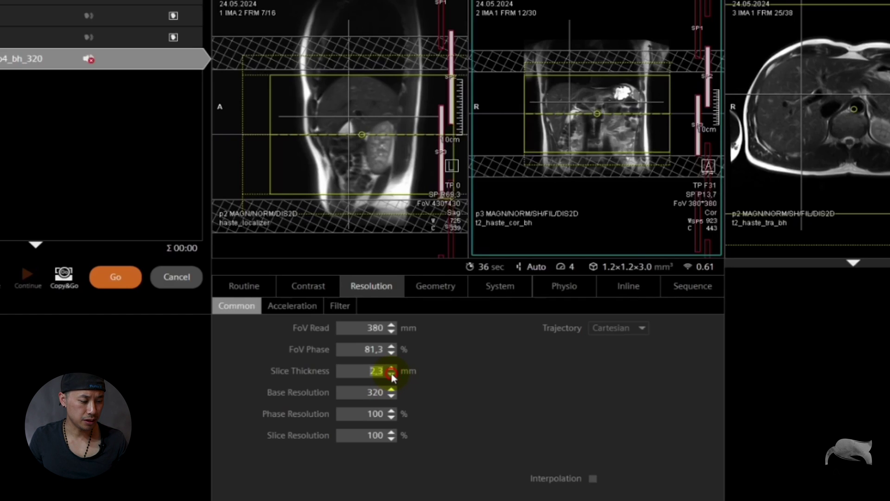
{"action": "left_click", "coordinate": [391, 374]}
{"action": "left_click", "coordinate": [391, 373]}
{"action": "left_click", "coordinate": [391, 374]}
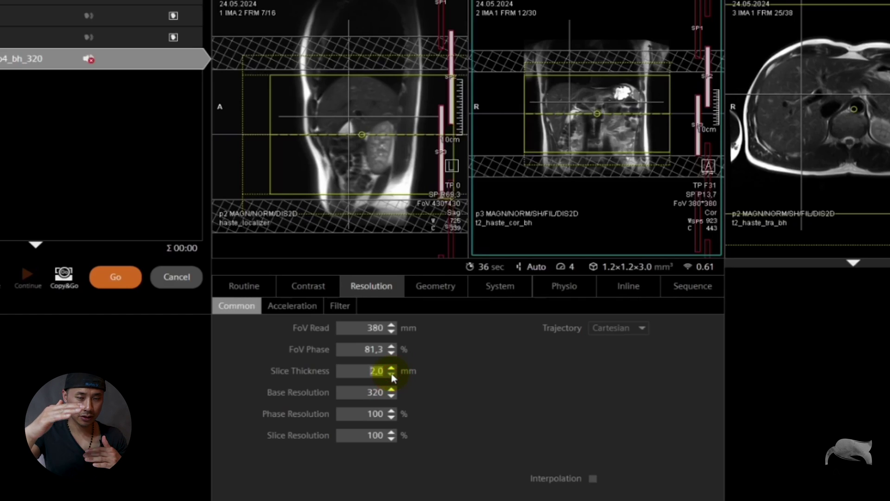
{"action": "left_click", "coordinate": [410, 302]}
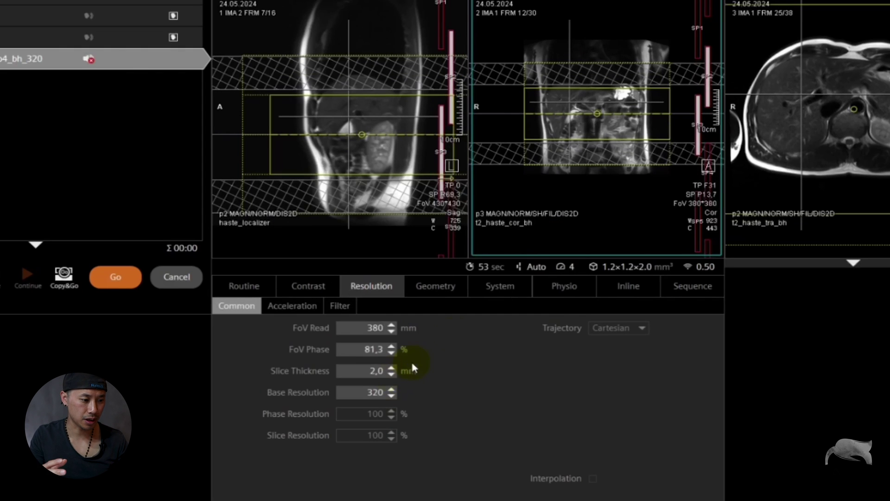
{"action": "scroll", "coordinate": [570, 249], "scroll_direction": "up", "scroll_amount": 3}
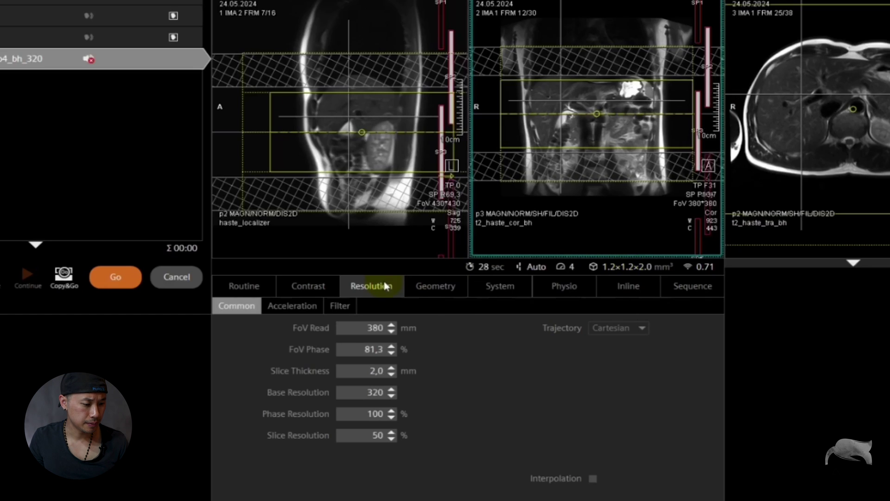
- On the Routine tab, increase slices per slab from 72 to 96, giving a 36 s scan
{"action": "left_click", "coordinate": [253, 286]}
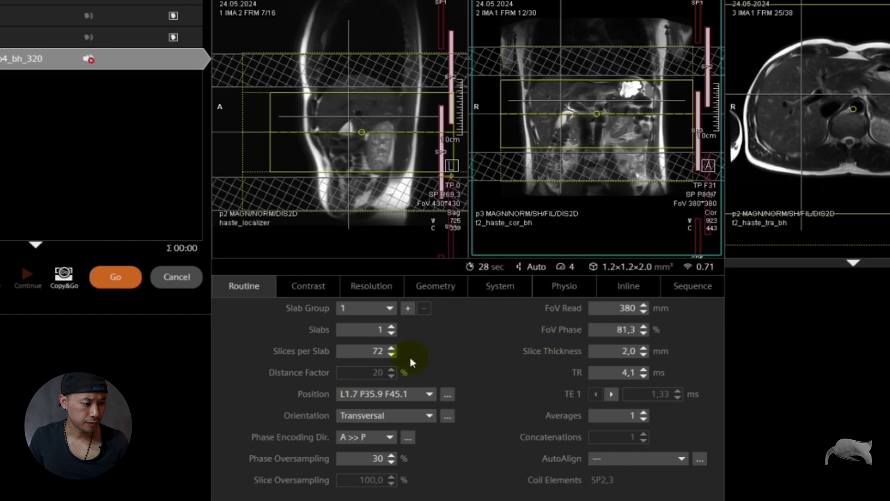
{"action": "left_click", "coordinate": [381, 354]}
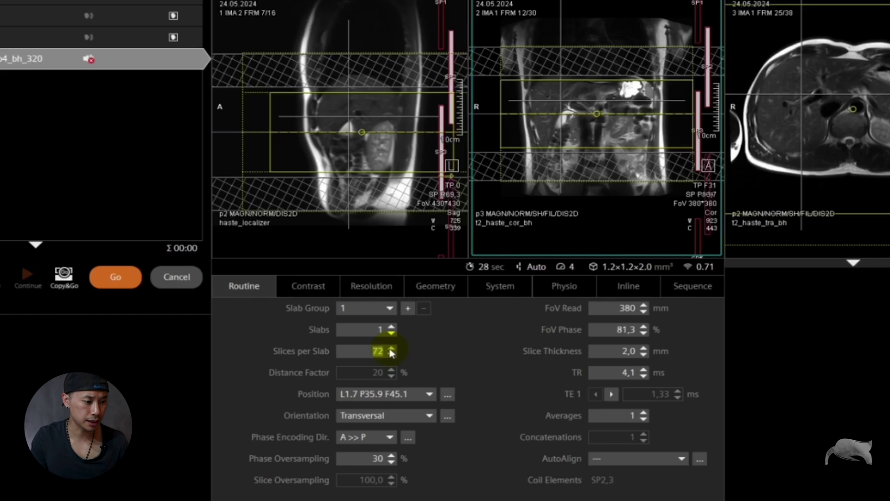
{"action": "left_click", "coordinate": [392, 349]}
{"action": "left_click", "coordinate": [392, 349]}
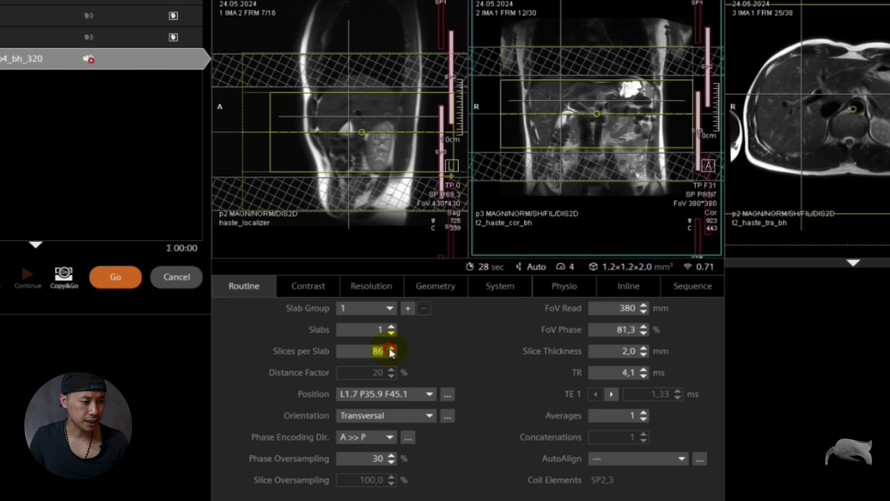
{"action": "left_click", "coordinate": [392, 349]}
{"action": "left_click", "coordinate": [392, 349]}
{"action": "left_click", "coordinate": [392, 348]}
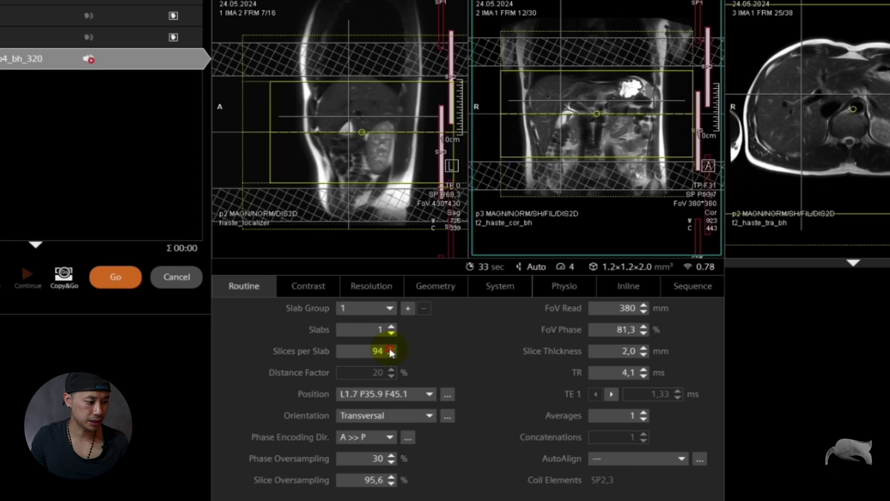
{"action": "left_click", "coordinate": [391, 348]}
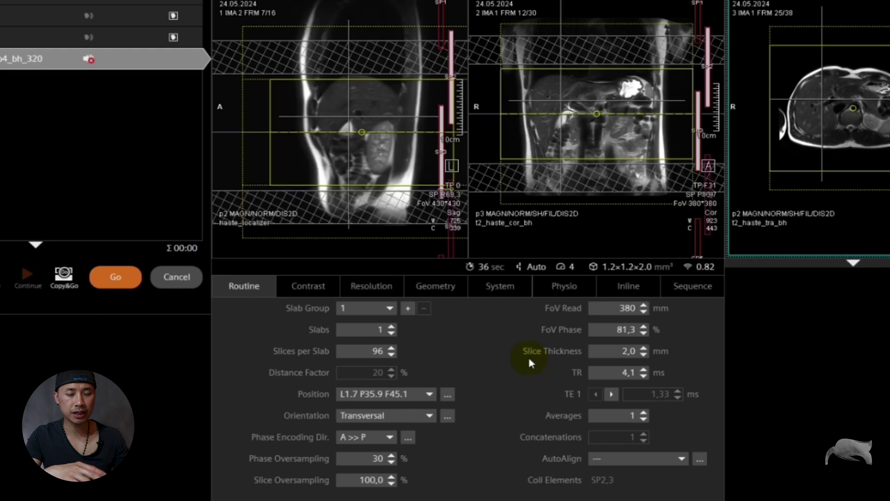
- Set the slice thickness to 4.0 mm
{"action": "double_click", "coordinate": [613, 350]}
{"action": "type", "text": "4"}
{"action": "key", "text": "Return"}
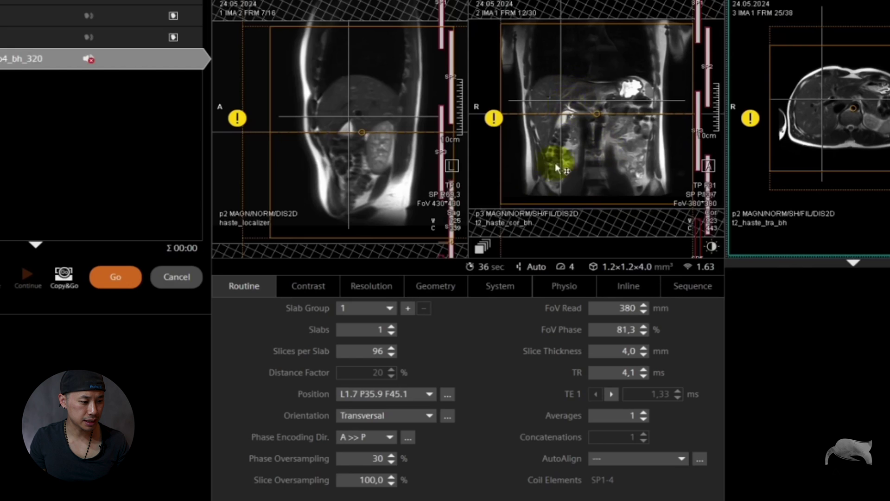
- Lower slices per slab from 96 to 48, cutting the scan to 19 s
{"action": "left_click", "coordinate": [392, 355]}
{"action": "left_click_drag", "start_coordinate": [392, 355], "coordinate": [391, 355]}
{"action": "left_click", "coordinate": [392, 355]}
{"action": "left_click", "coordinate": [392, 355]}
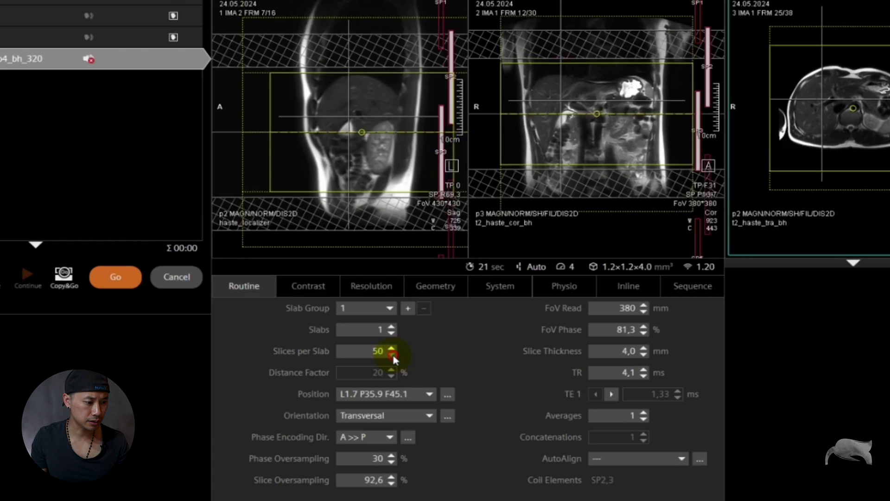
{"action": "left_click", "coordinate": [391, 355]}
{"action": "left_click", "coordinate": [392, 355]}
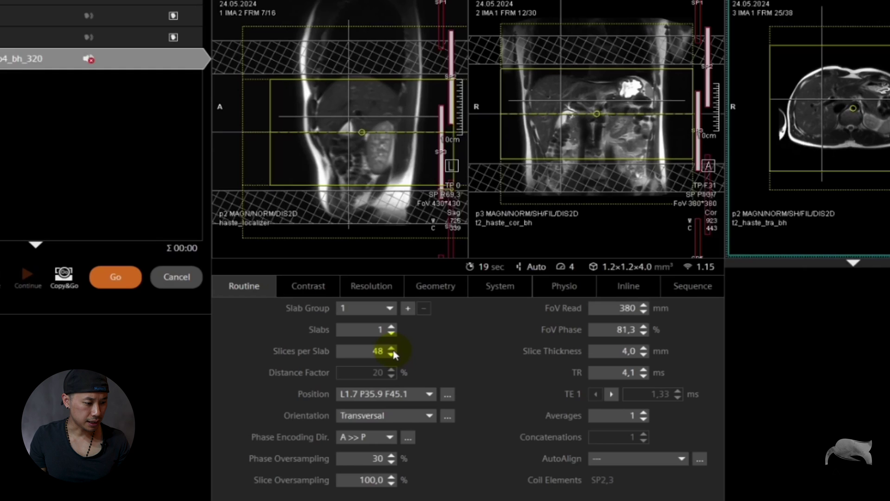
- Raise slices per slab to 50 and shift the slab slightly toward the feet on the coronal image
{"action": "left_click", "coordinate": [392, 348]}
{"action": "left_click", "coordinate": [392, 347]}
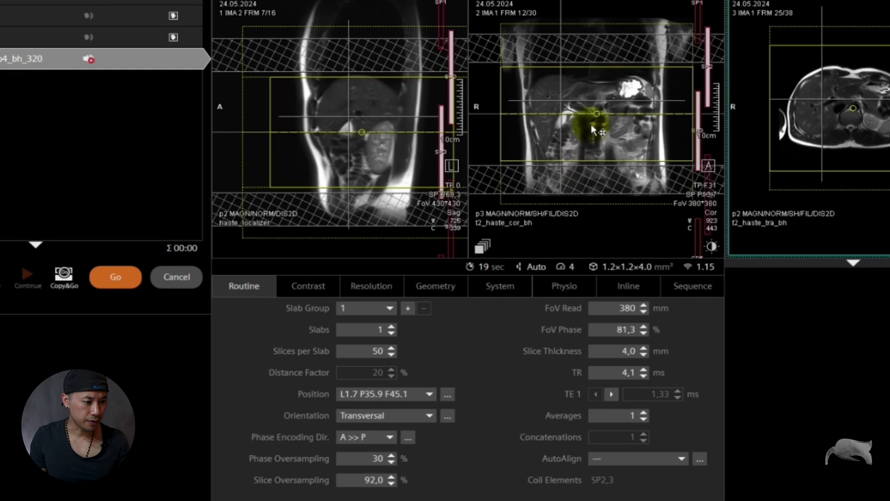
{"action": "left_click", "coordinate": [598, 113]}
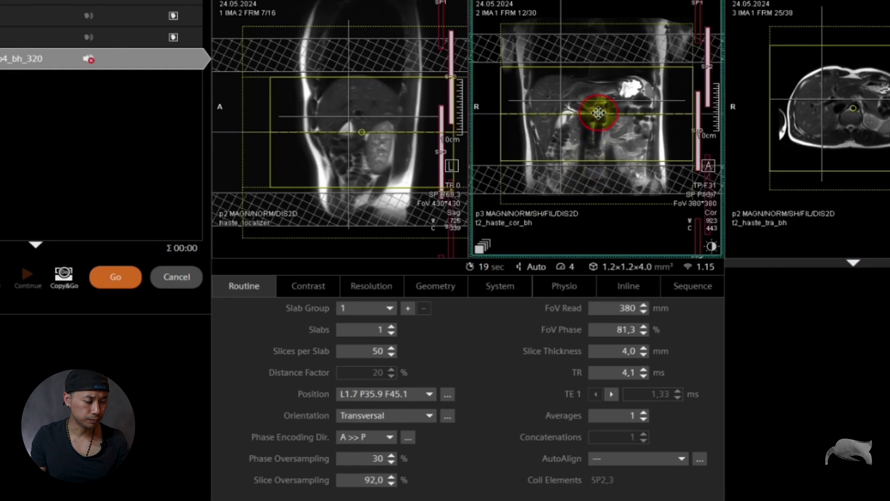
{"action": "left_click_drag", "start_coordinate": [598, 112], "coordinate": [598, 114]}
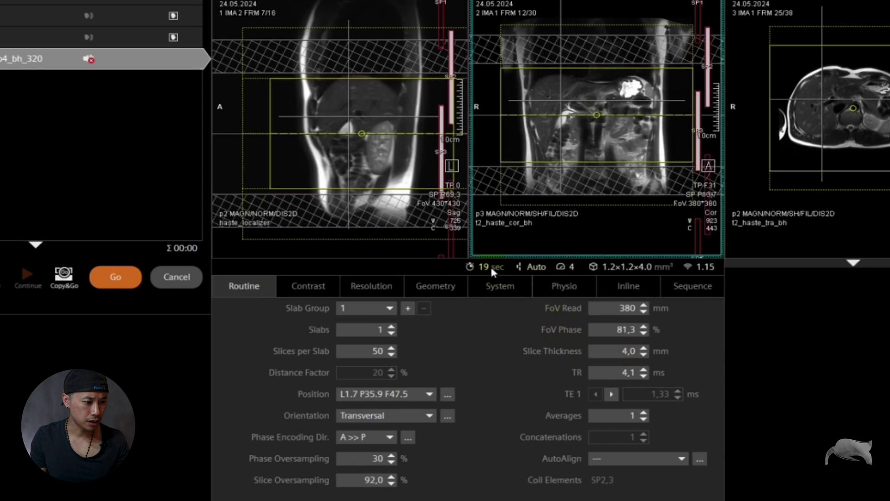
{"action": "mouse_move", "coordinate": [645, 268]}
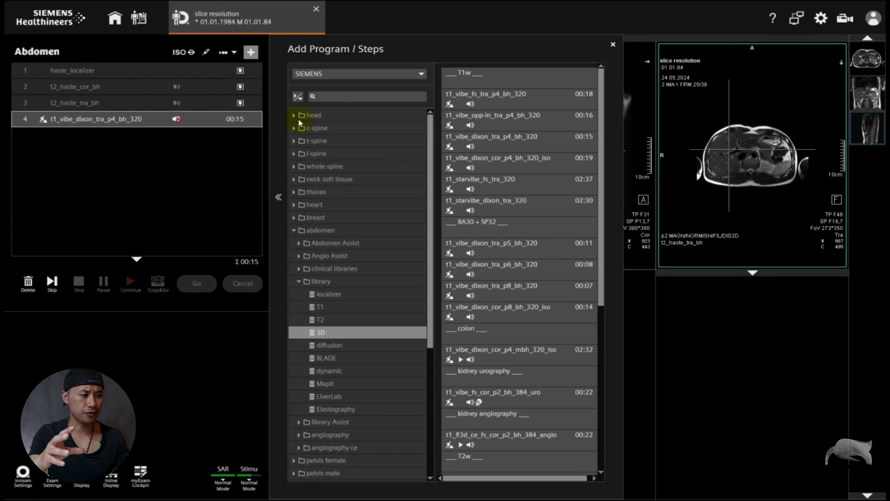
- Add t2_tse_tra_448_2mm from the head T2 library to the exam as step 5
{"action": "left_click", "coordinate": [294, 115]}
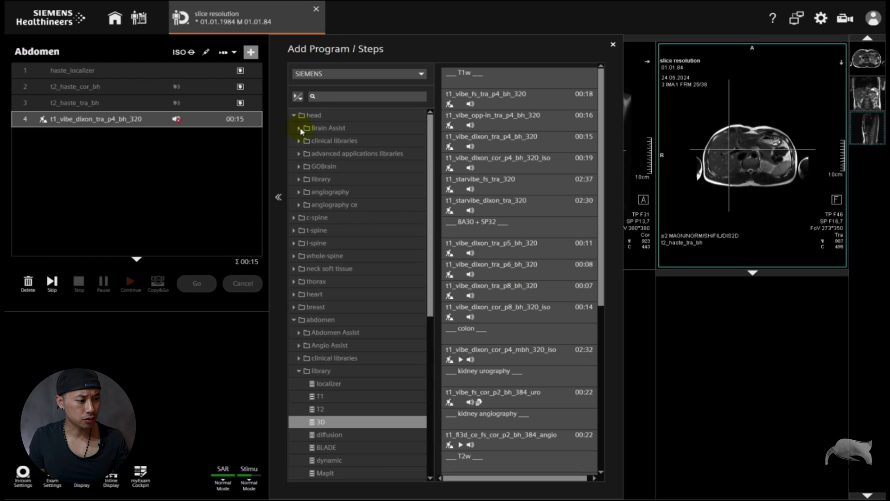
{"action": "left_click", "coordinate": [299, 179]}
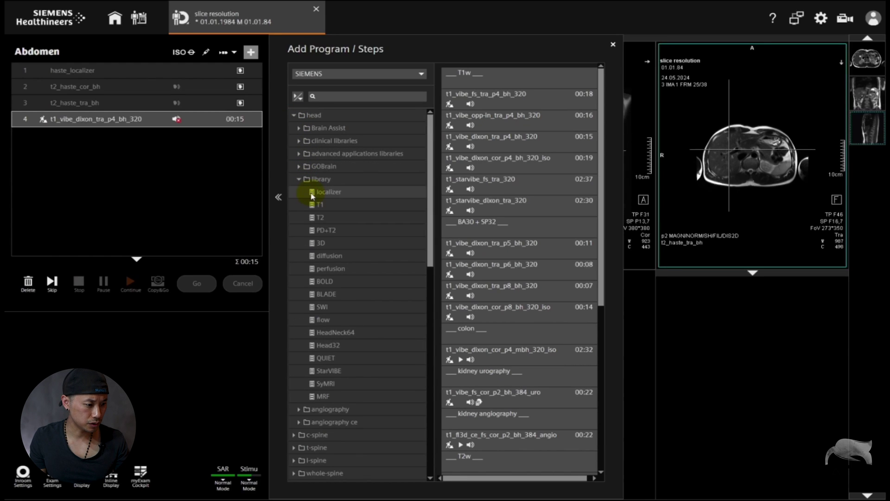
{"action": "left_click", "coordinate": [320, 217]}
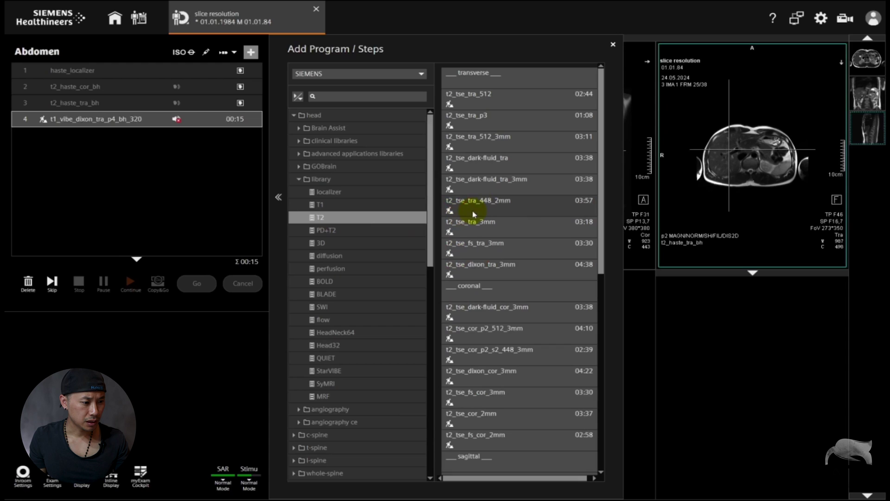
{"action": "left_click", "coordinate": [501, 207]}
{"action": "left_click_drag", "start_coordinate": [501, 207], "coordinate": [176, 139]}
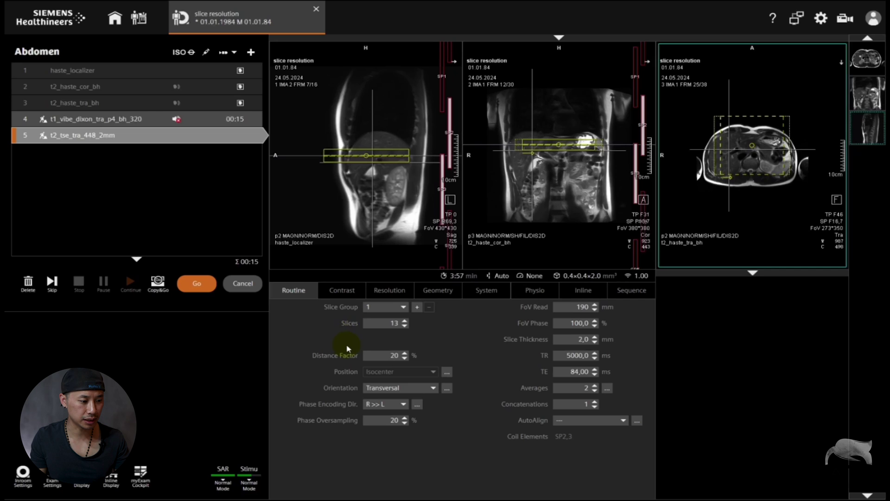
- Display the T2 TSE resolution parameters: 190 mm read FoV, base resolution 448, 70% phase resolution
{"action": "left_click", "coordinate": [621, 290]}
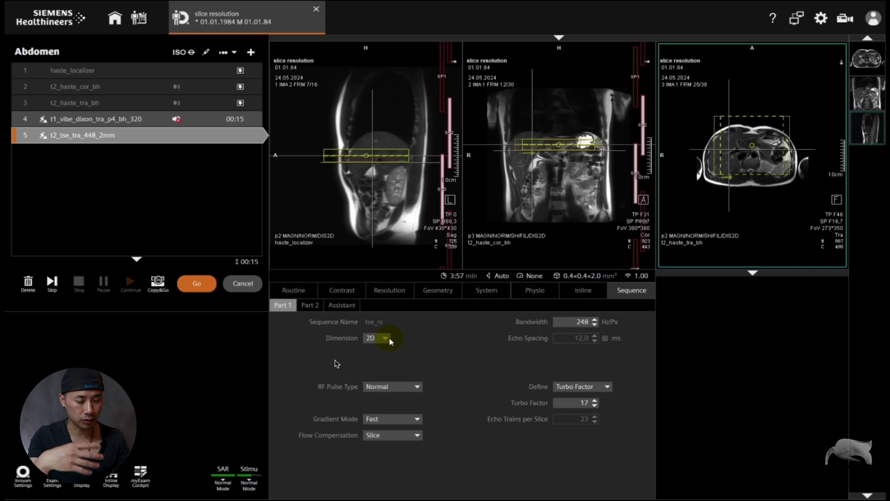
{"action": "left_click", "coordinate": [378, 294]}
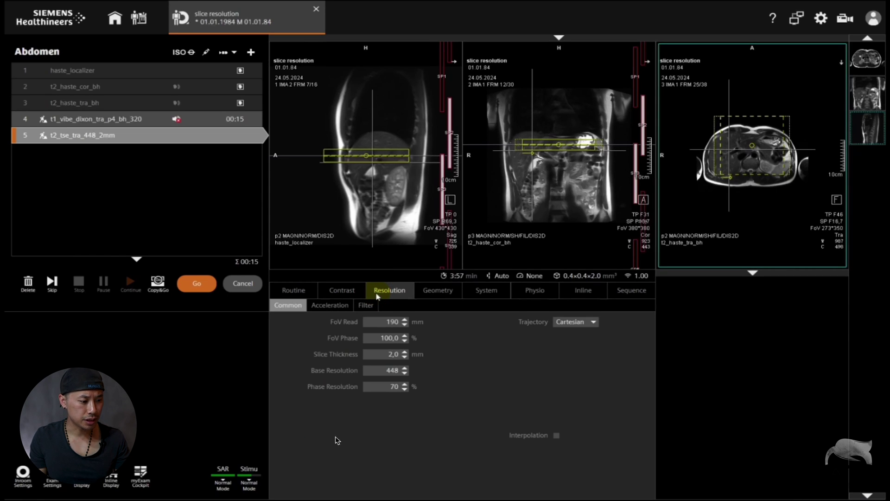